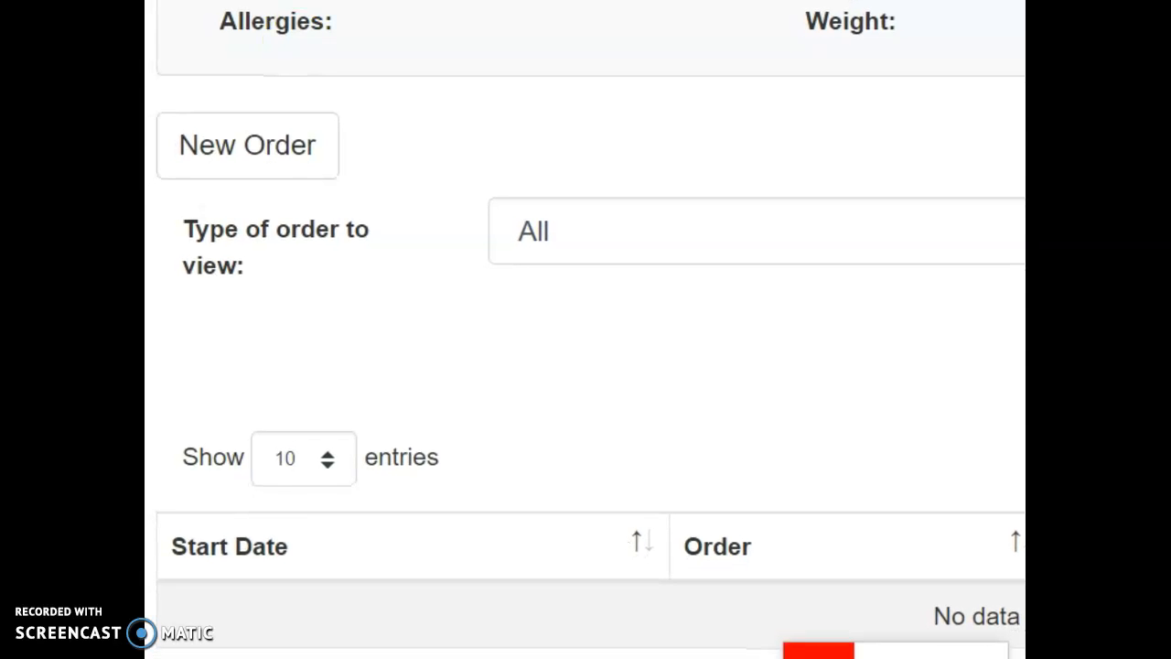
Step: Start a new order, search for furosemide, and choose Furosemide Injectable solution 10mg/mL
click(263, 141)
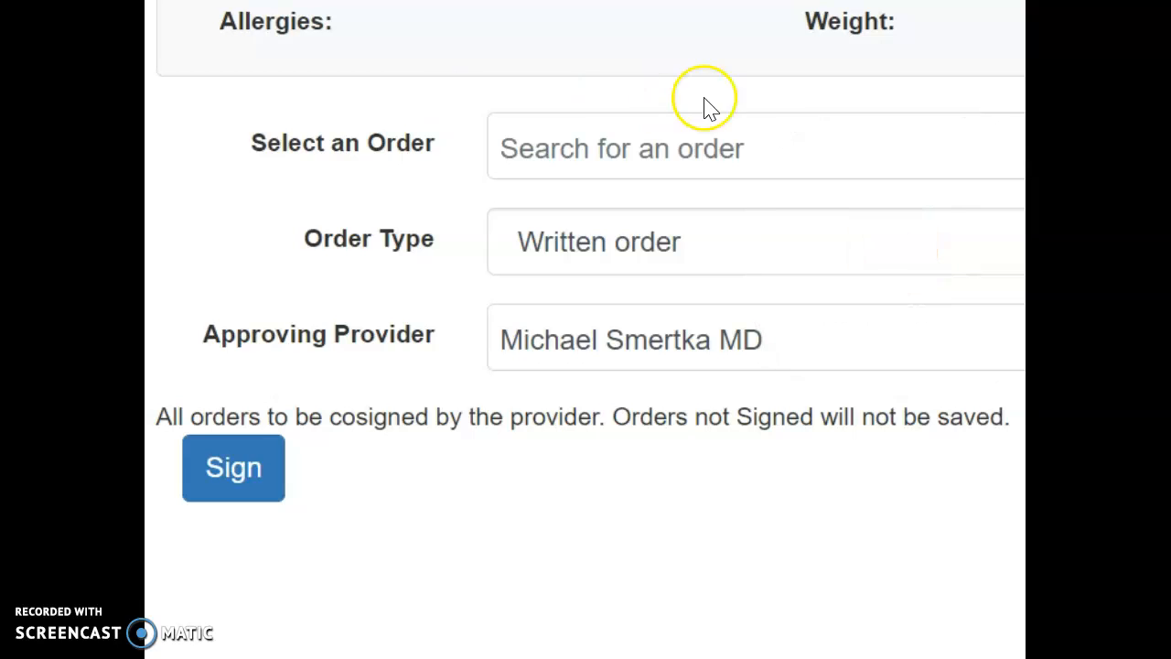
click(555, 146)
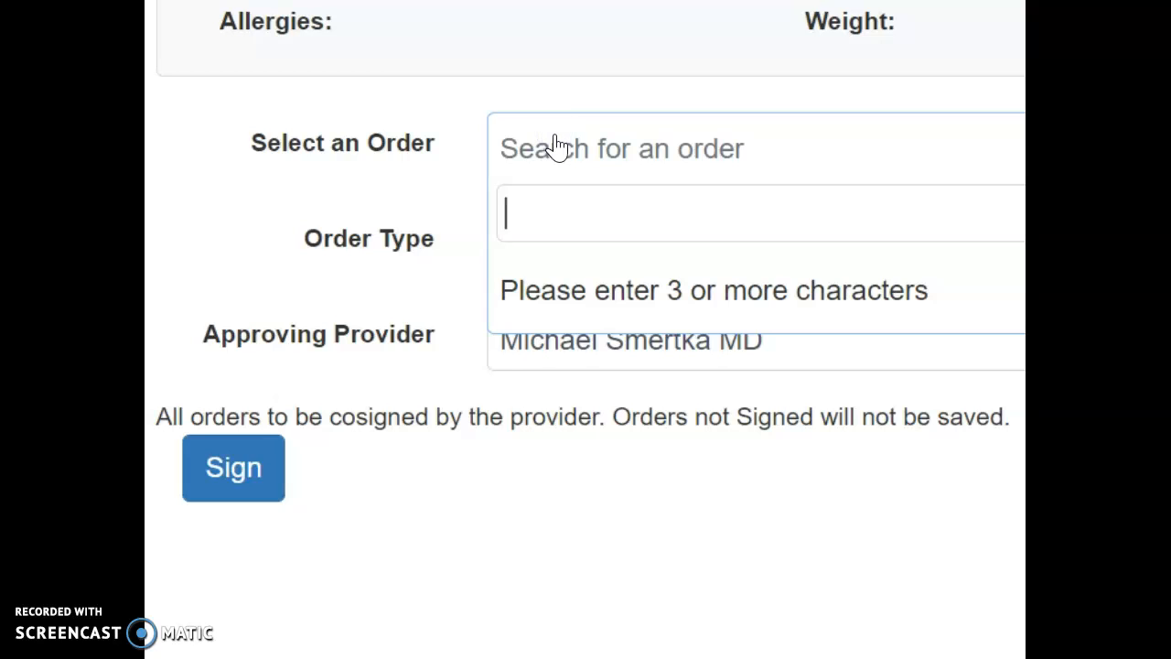
text(furosemide)
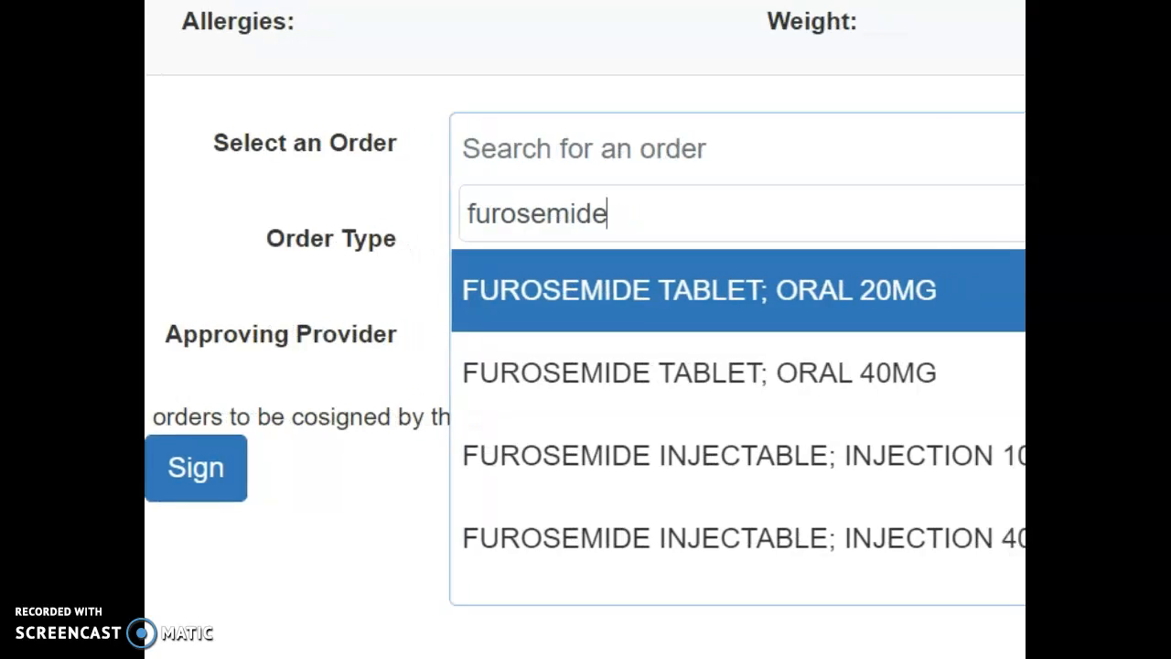
key(Down)
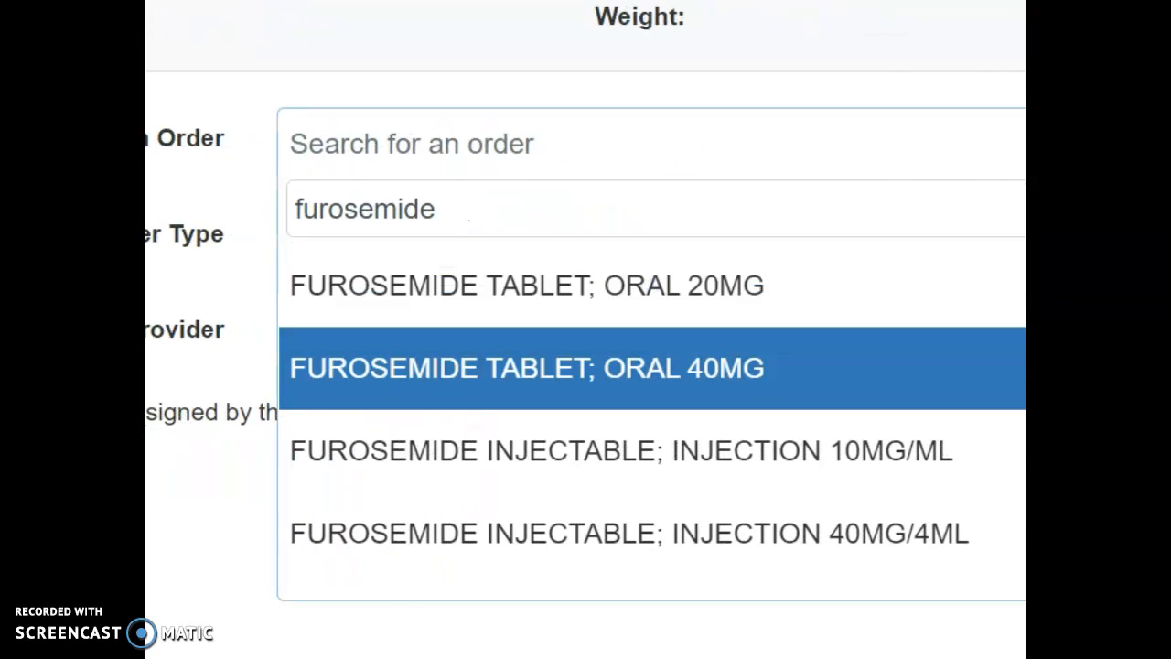
scroll(651, 421, down, 4)
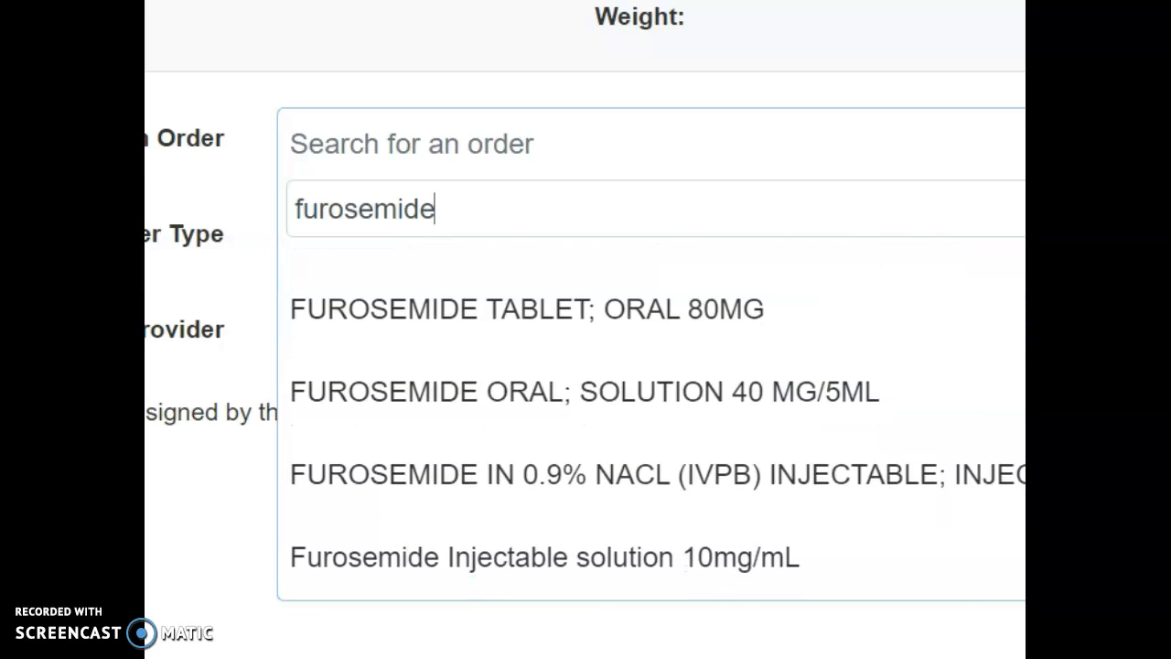
key(Down)
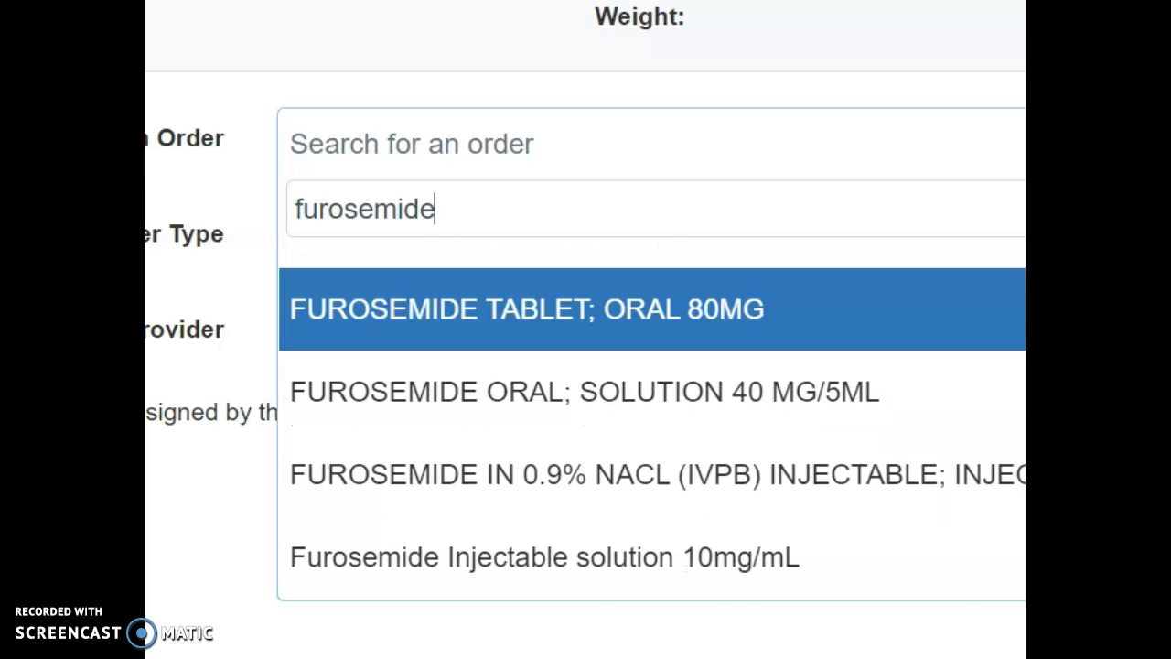
scroll(651, 421, up, 3)
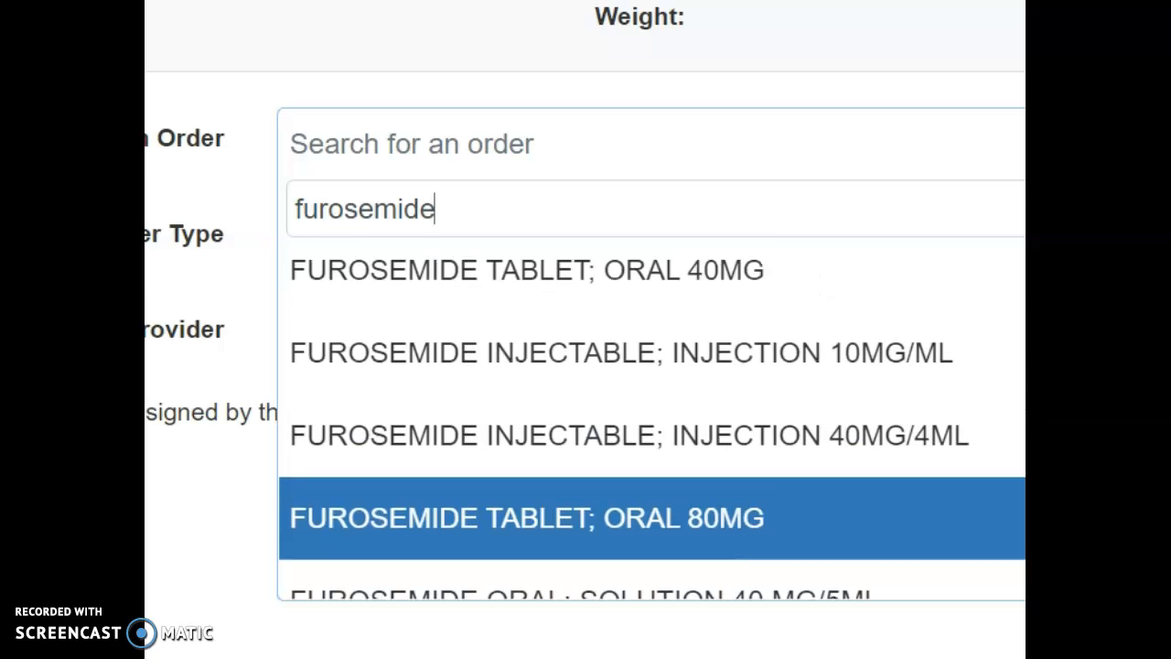
scroll(652, 420, up, 1)
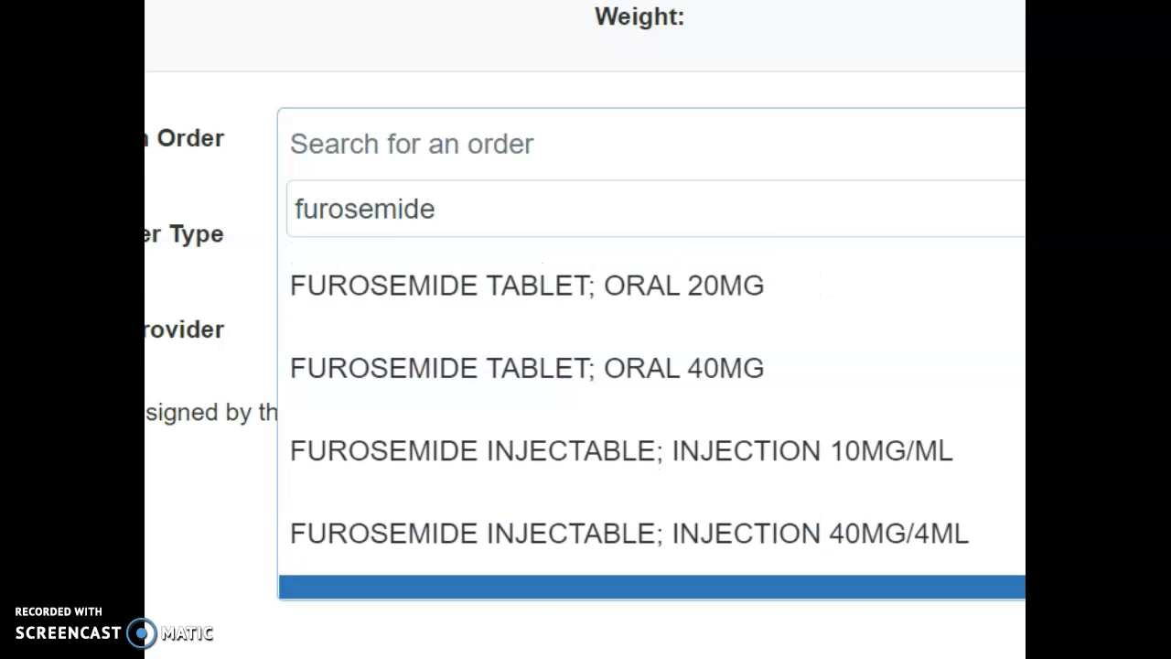
scroll(651, 421, down, 4)
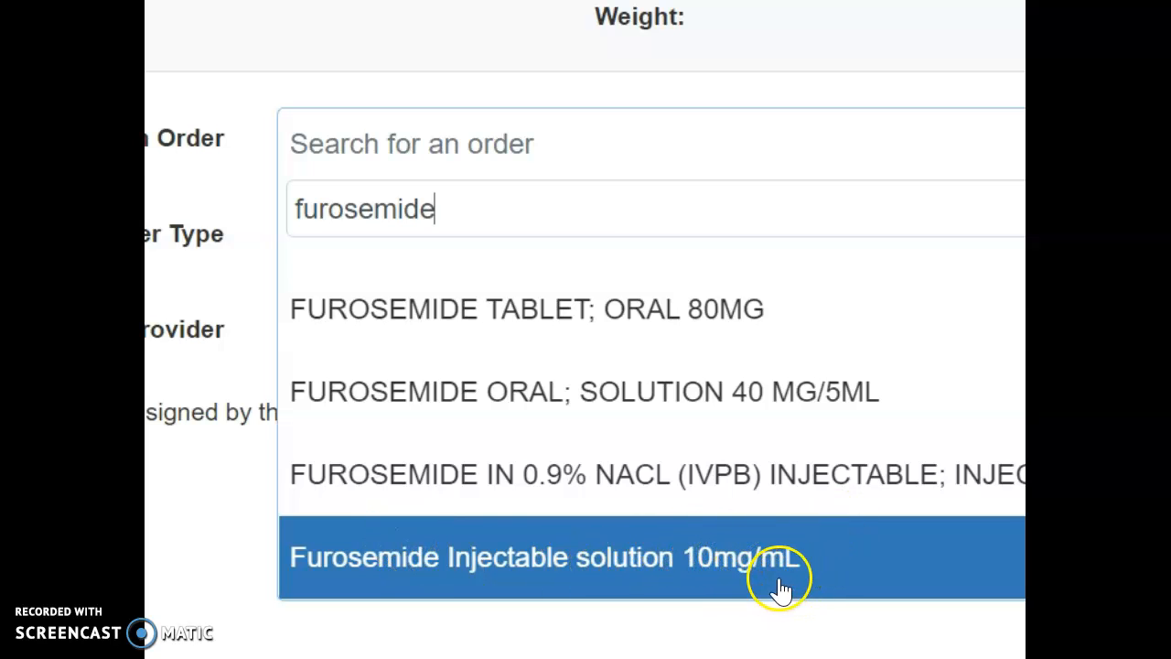
click(560, 572)
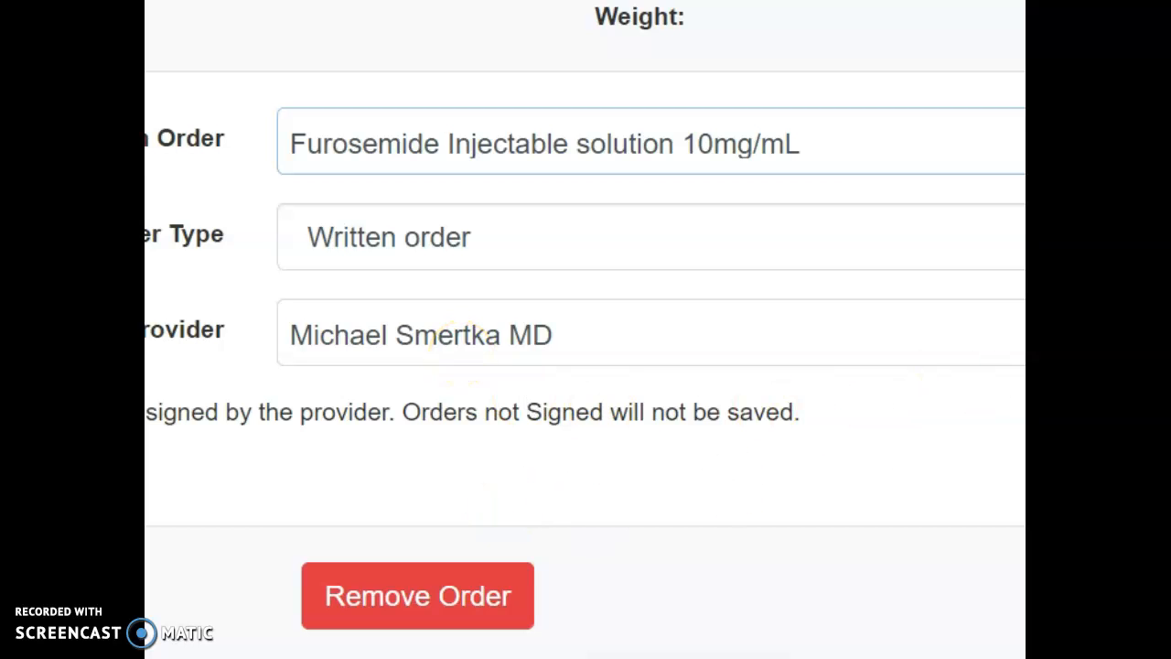
Step: Set the furosemide dose to 30 with mg as the unit
scroll(586, 329, down, 5)
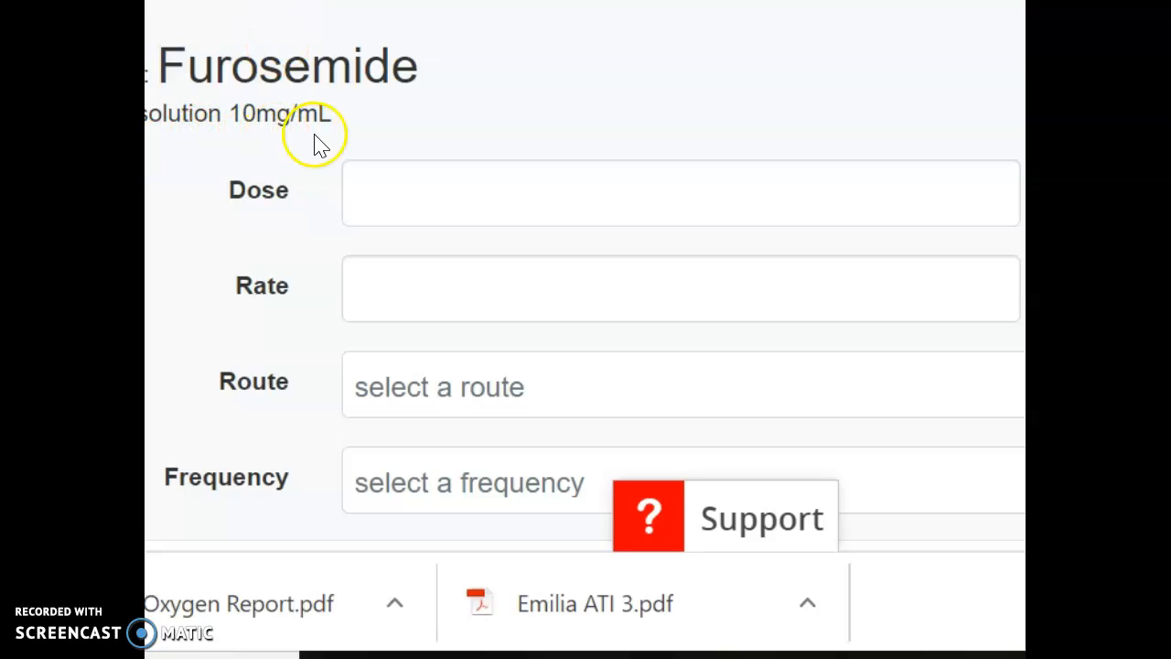
click(473, 207)
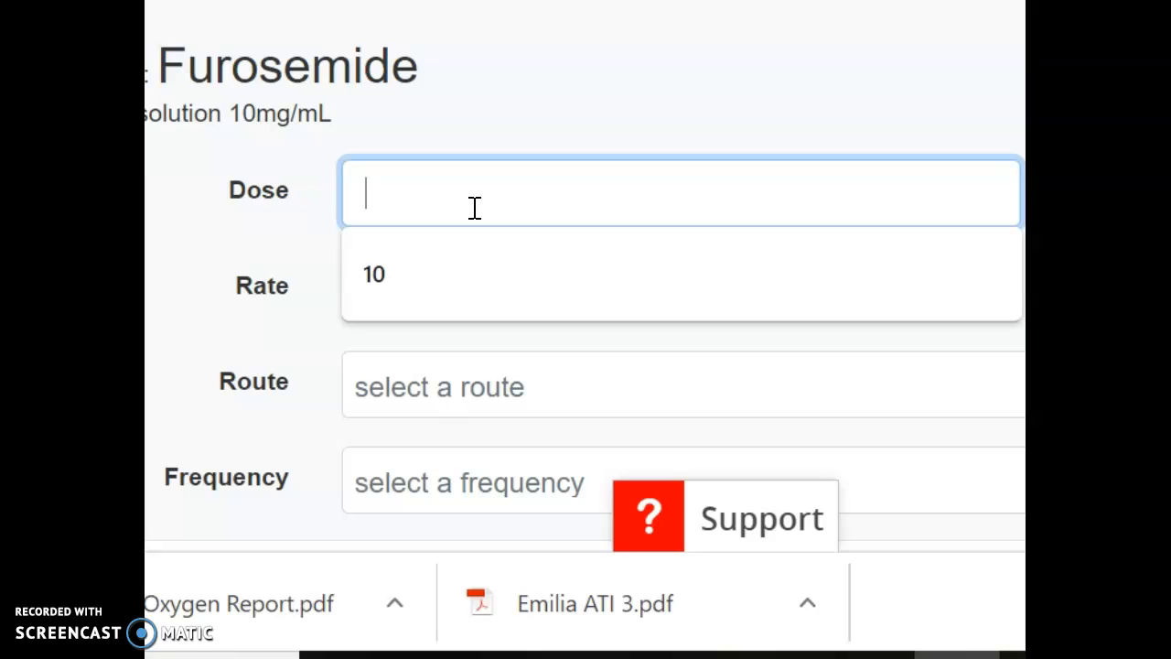
text(30)
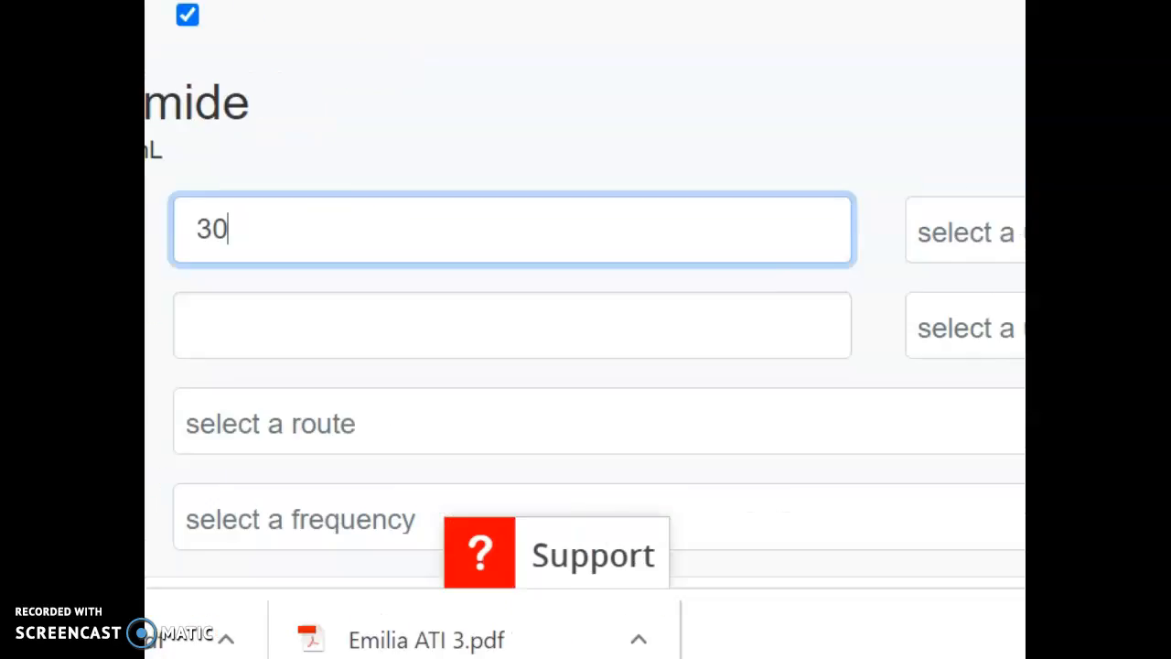
click(773, 243)
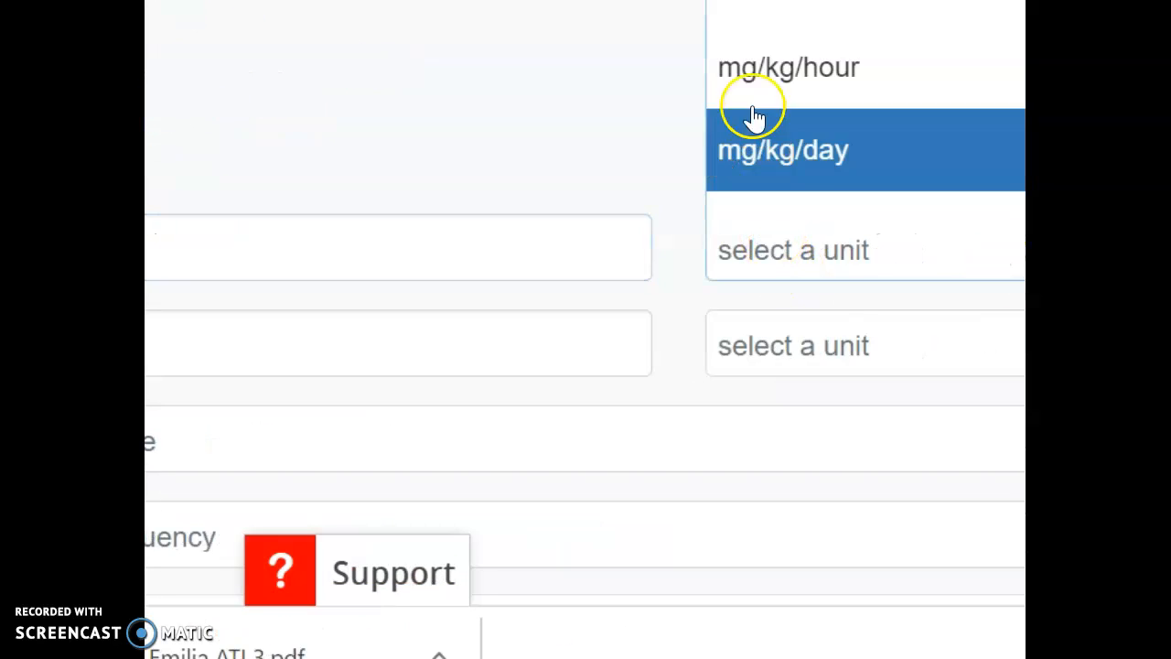
click(750, 3)
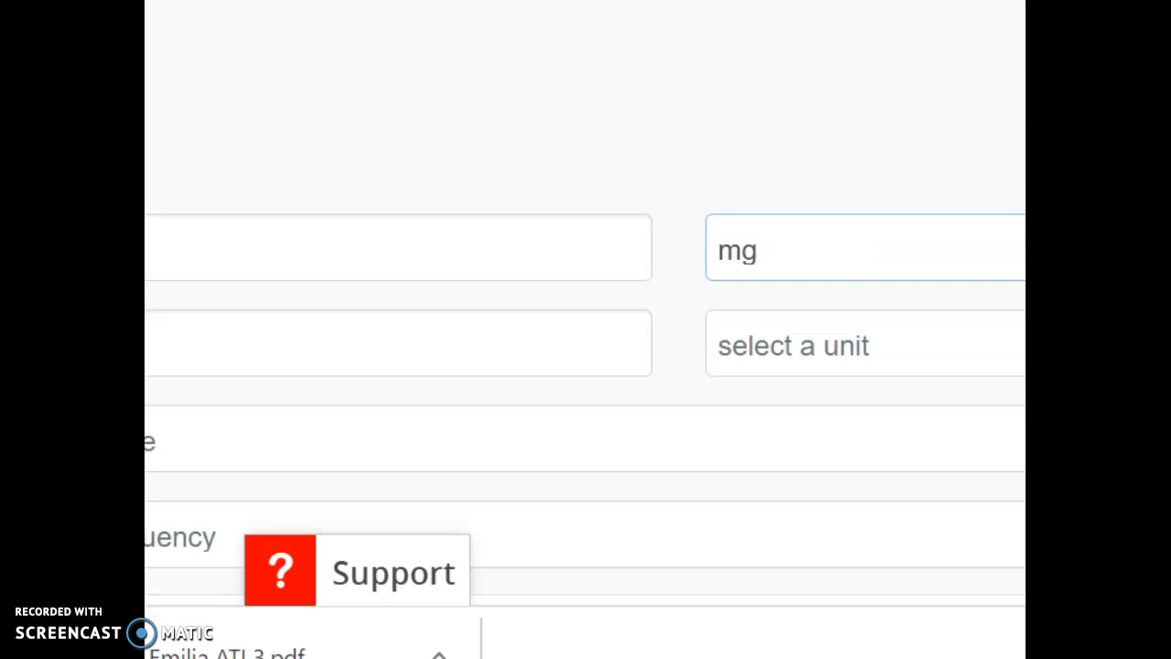
Step: Set the administration route of the furosemide order to IV
click(155, 448)
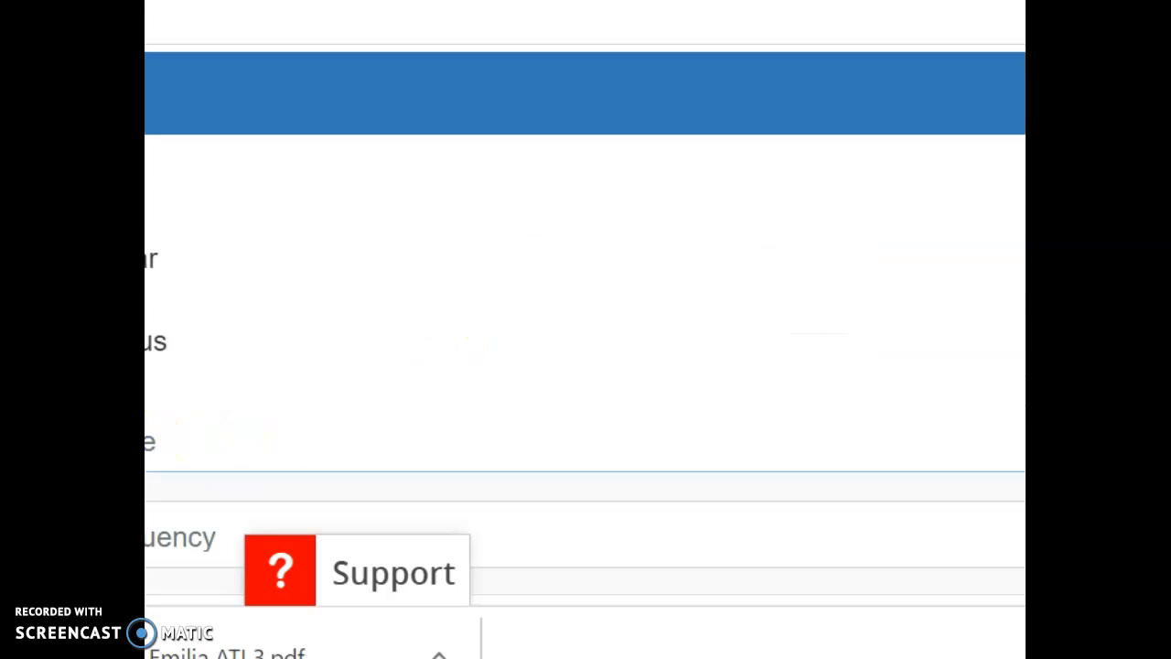
click(160, 537)
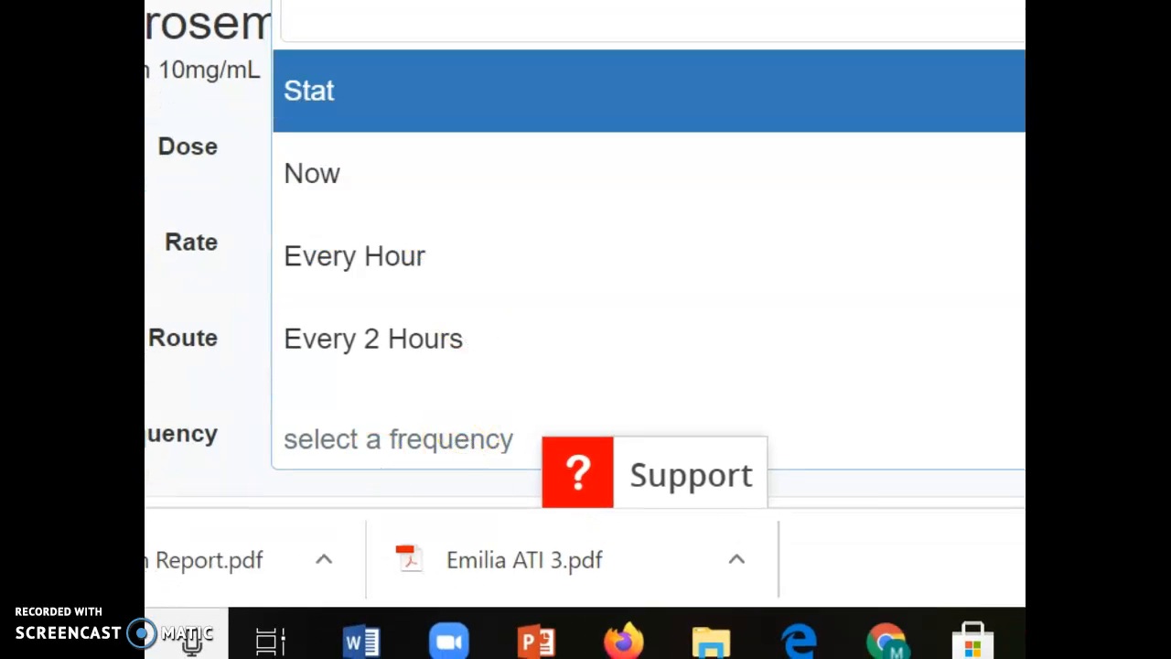
click(370, 345)
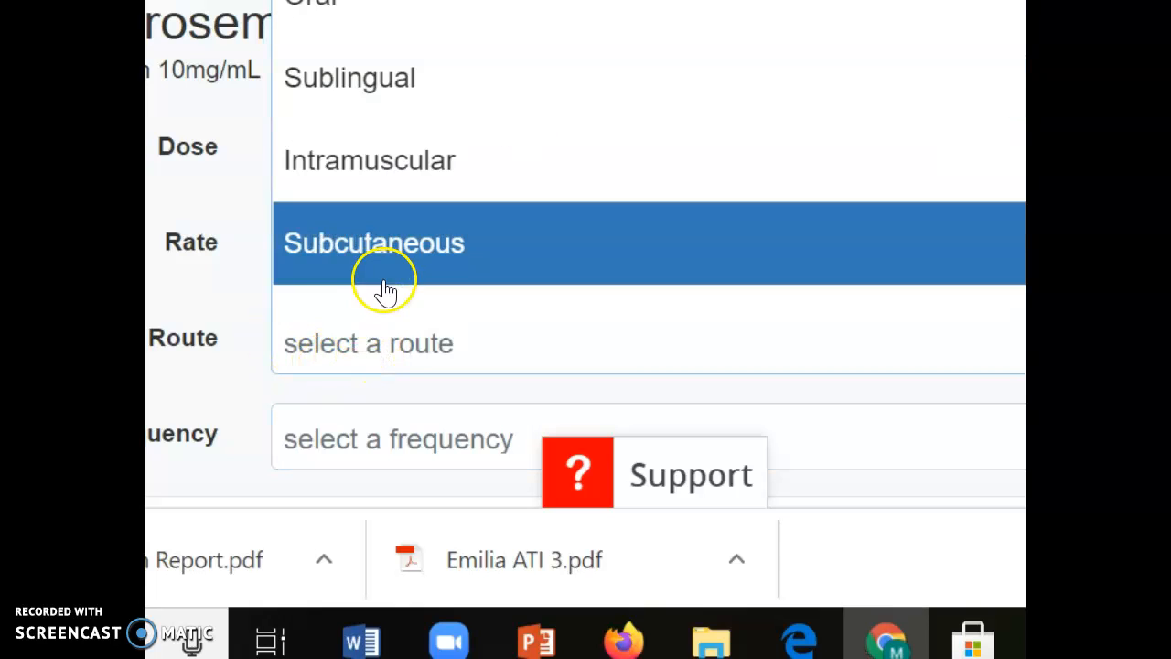
text(IV)
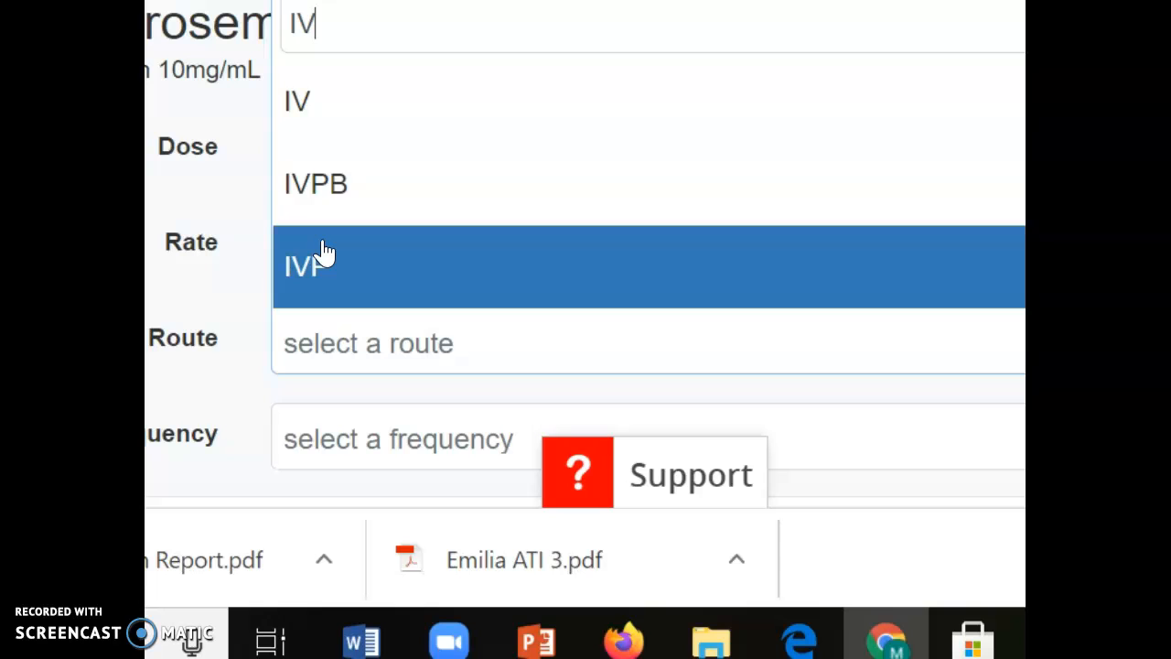
click(326, 97)
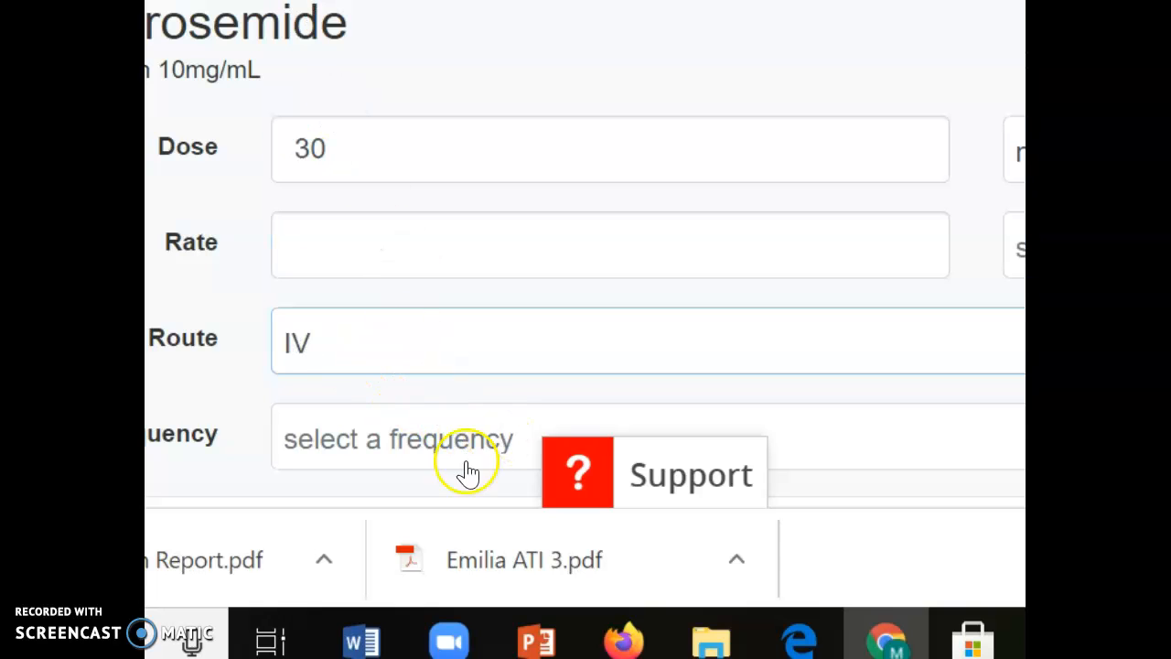
Step: Set the order's frequency to Every 24 Hours and sign the furosemide order
click(321, 436)
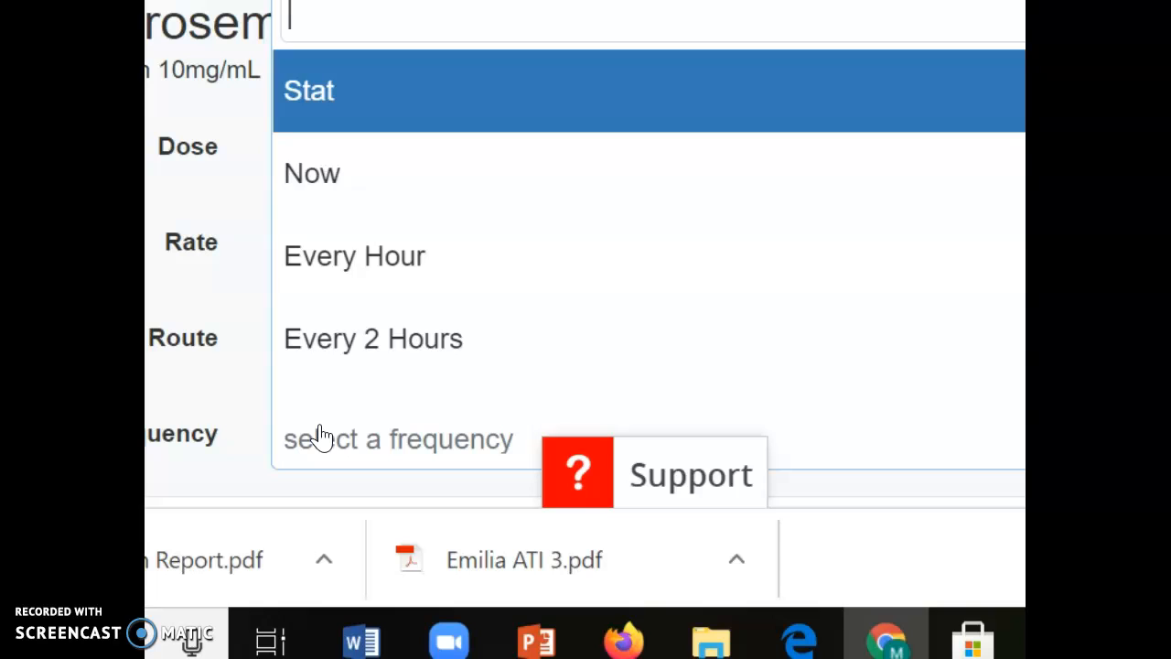
text(every 24 hours)
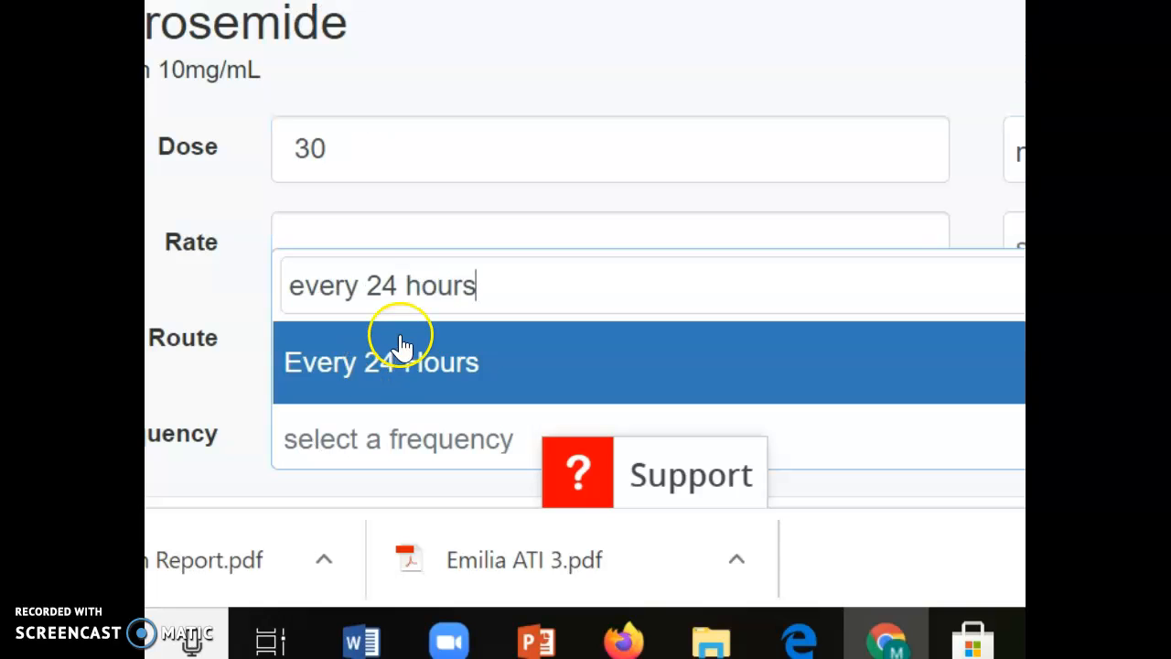
click(387, 382)
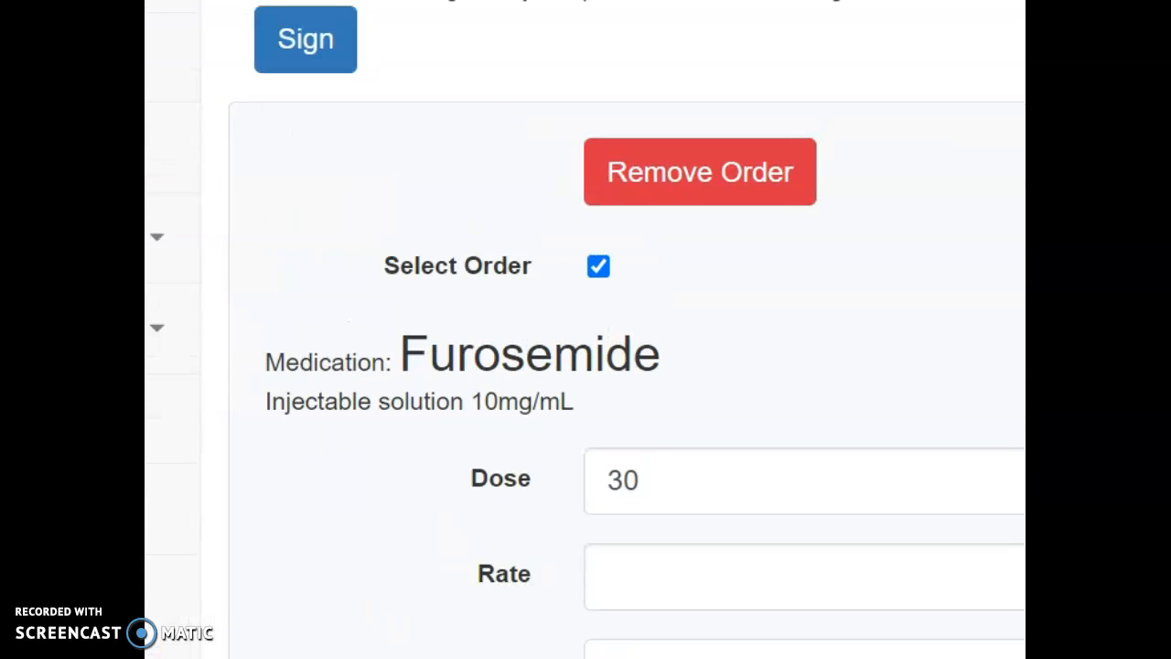
click(313, 66)
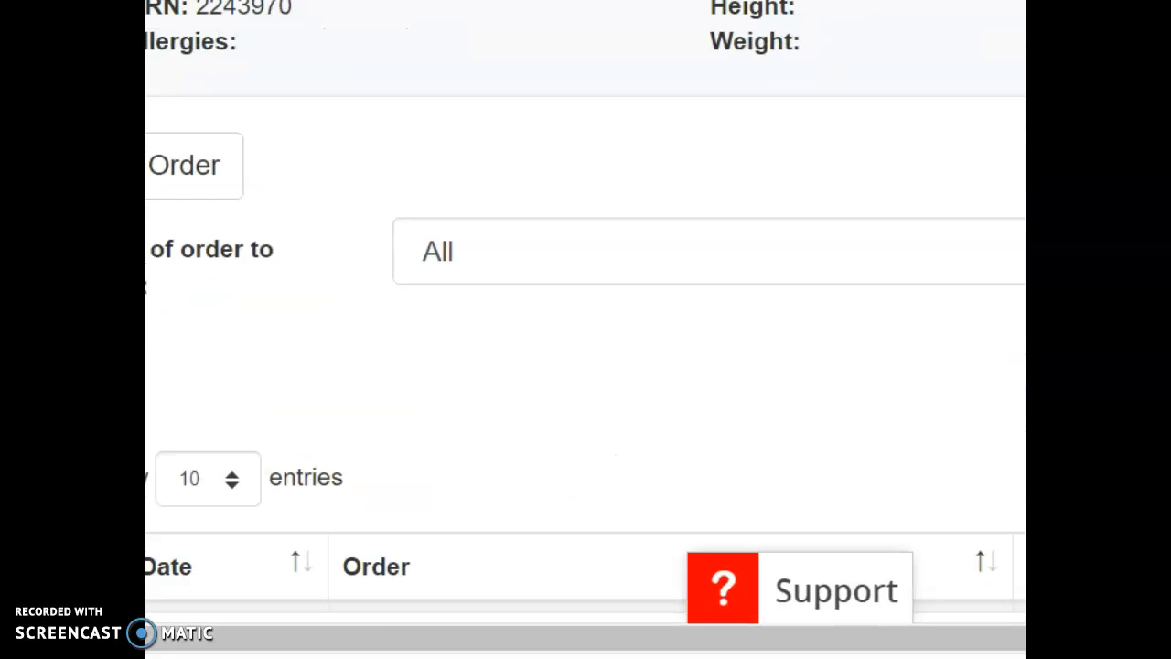
Step: Review the signed furosemide order in the orders list and open it for editing
scroll(585, 379, down, 5)
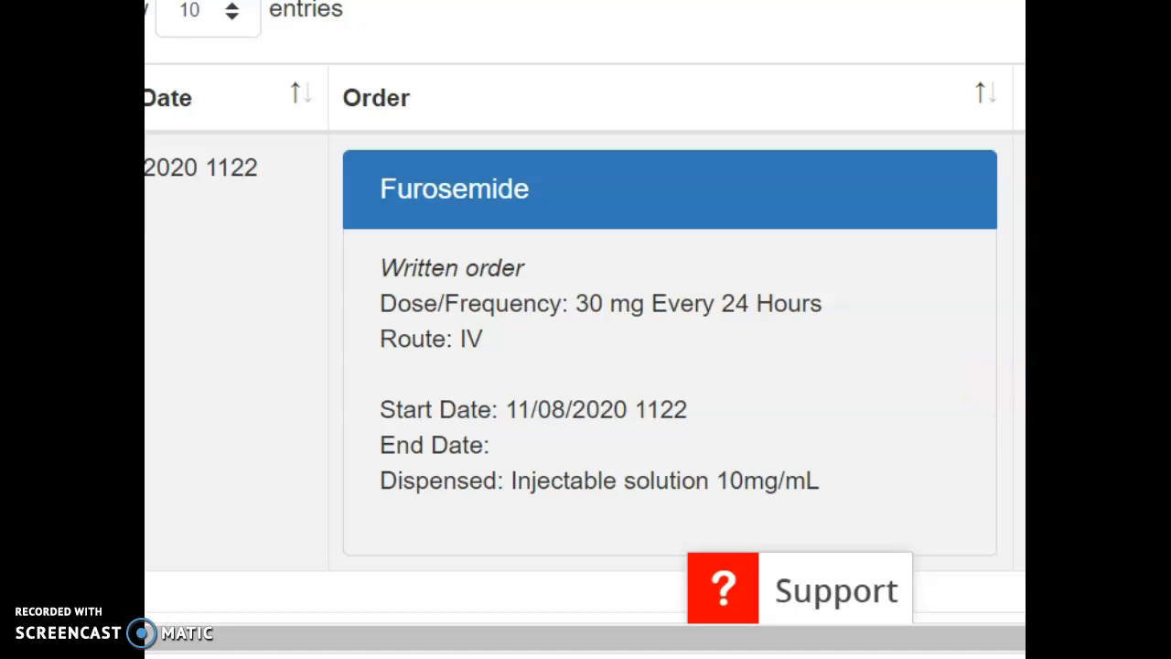
drag(1021, 405, 921, 415)
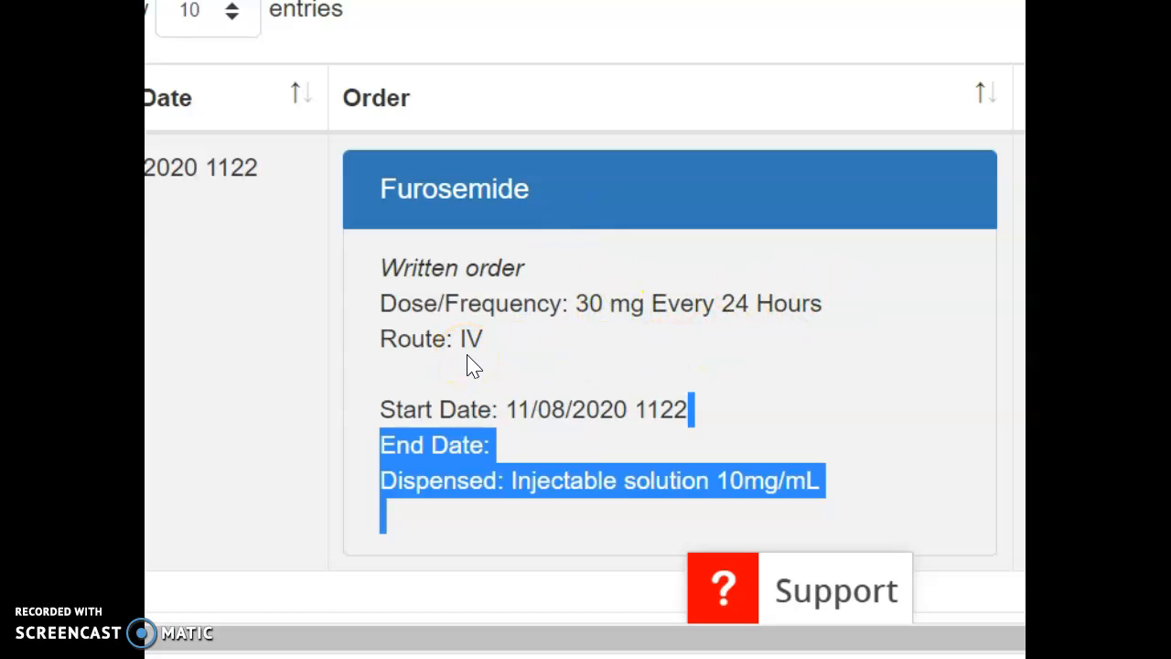
click(463, 528)
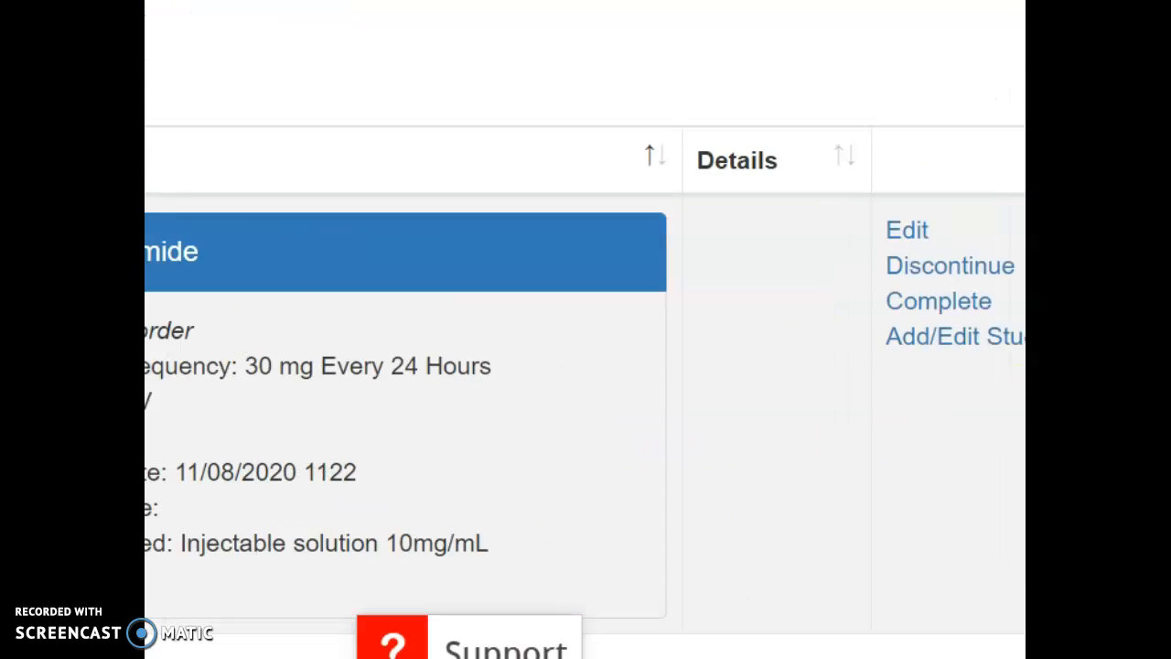
click(885, 225)
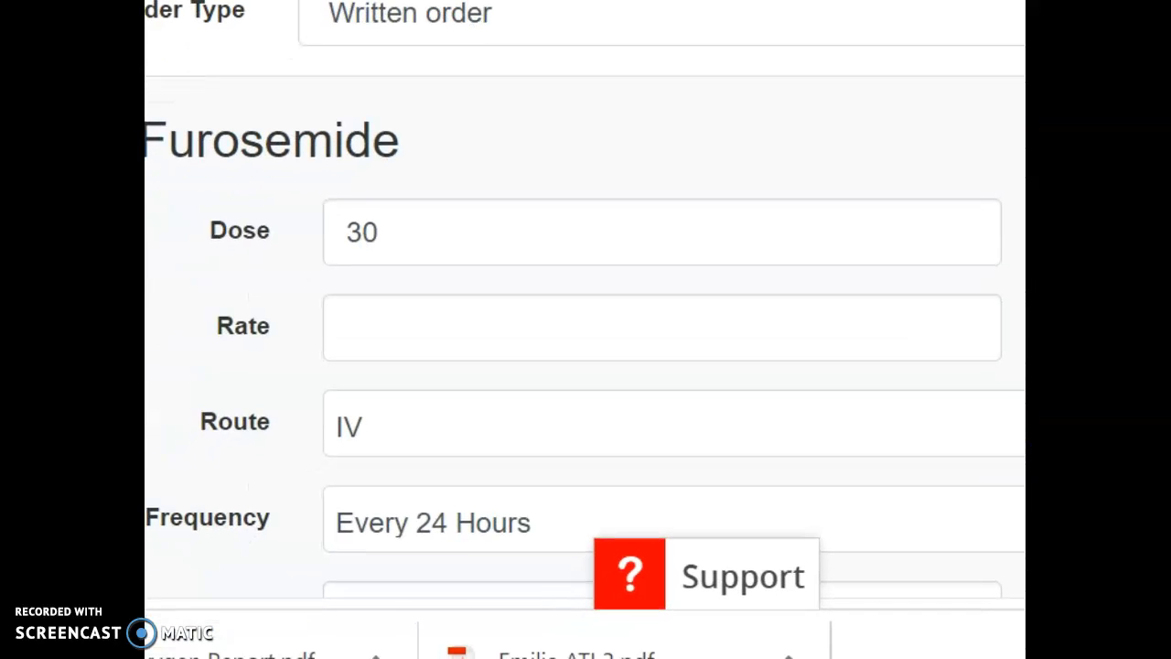
Step: Enter "diuretic" and, on a new line, "My patient is taking it for hypertension" in the order's Student Notes
scroll(584, 302, down, 5)
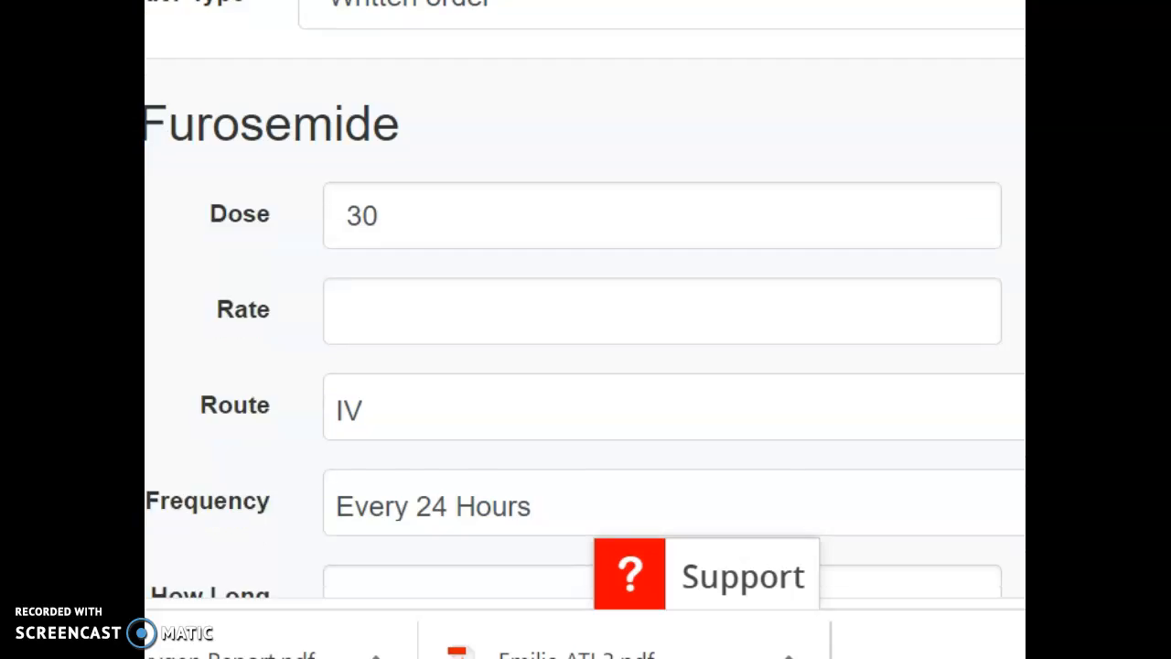
scroll(584, 301, down, 5)
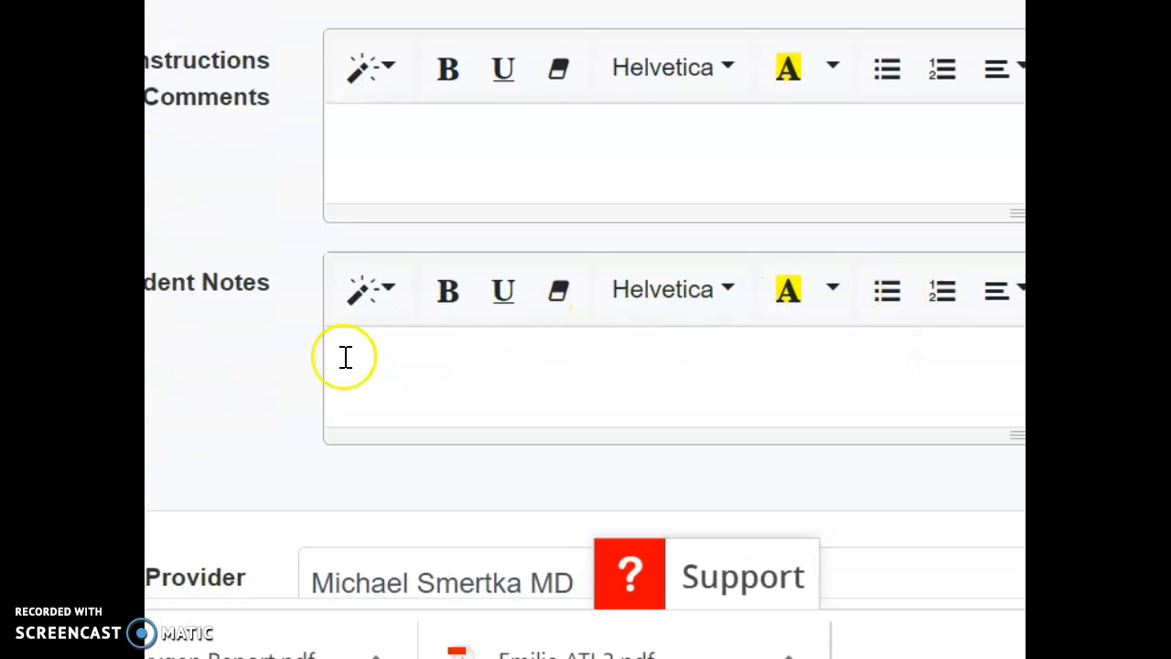
click(366, 355)
text(diuretic)
key(Return)
text(My pa)
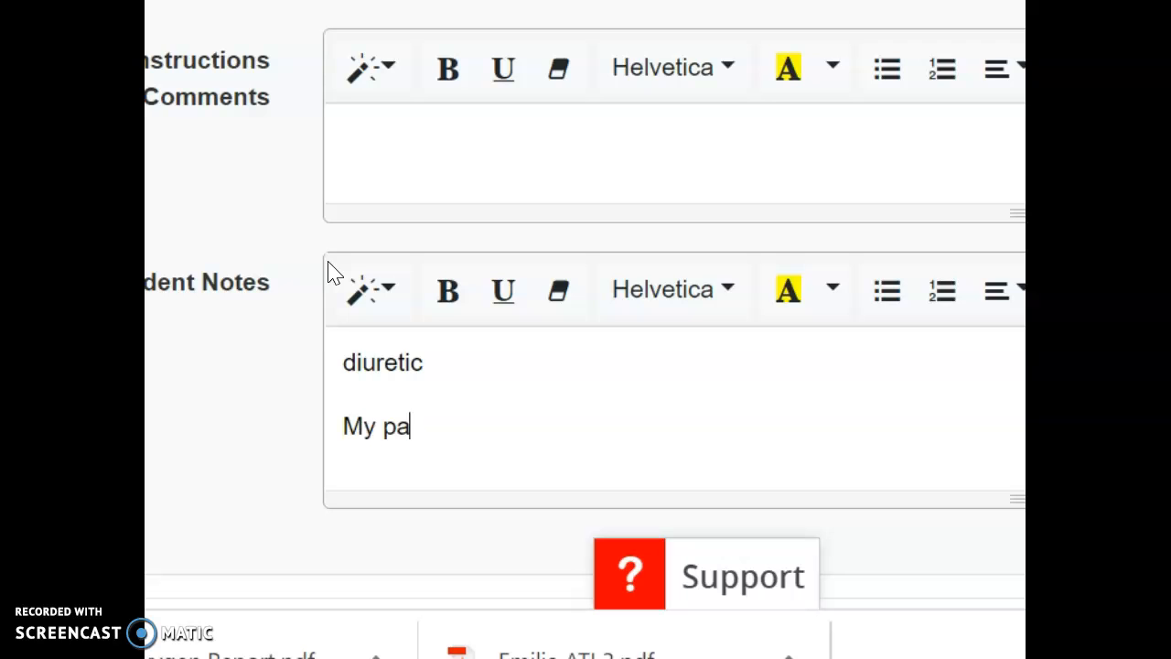
text(tient is taking it for )
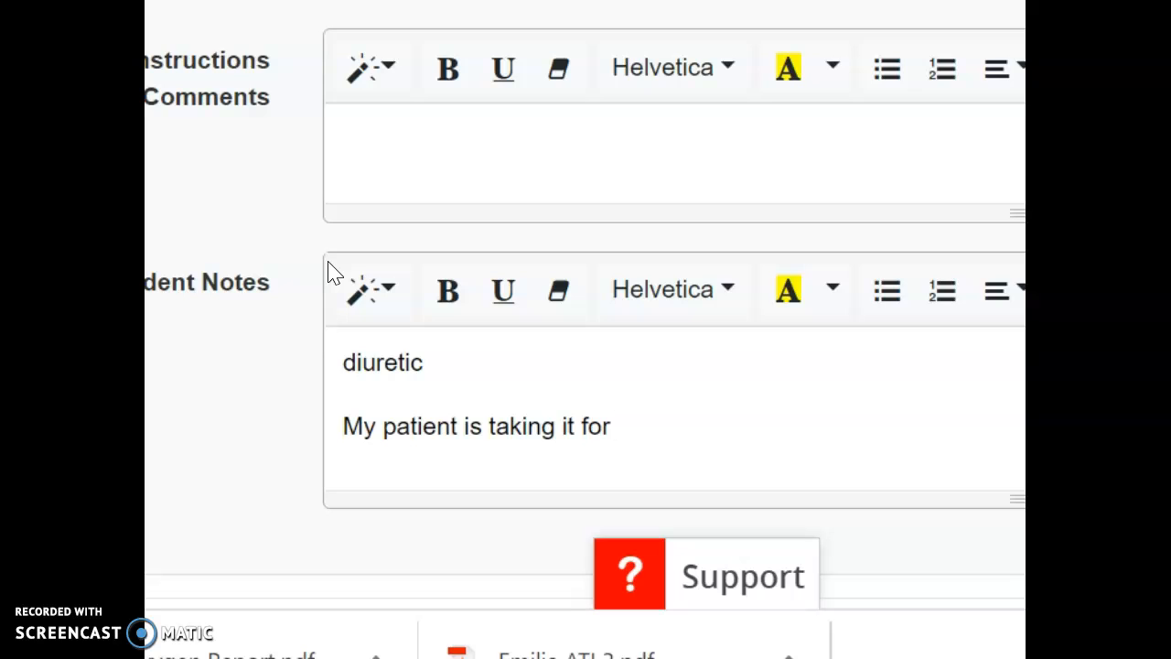
text(hypertenion)
key(BackSpace)
key(BackSpace)
key(BackSpace)
key(BackSpace)
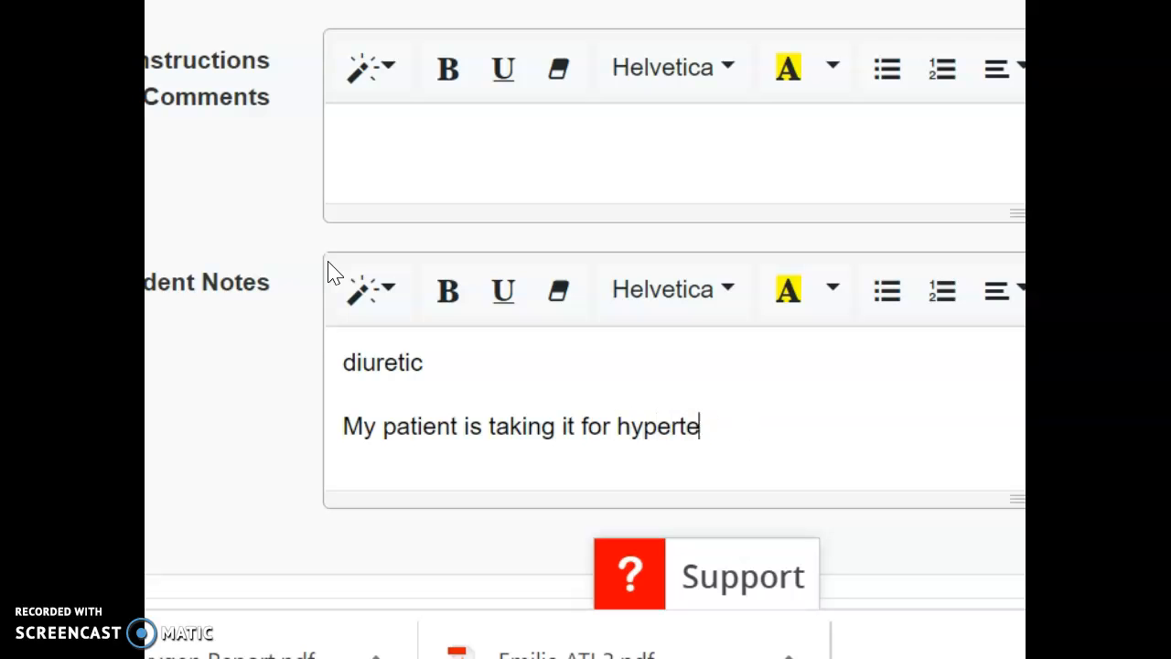
text(nsion)
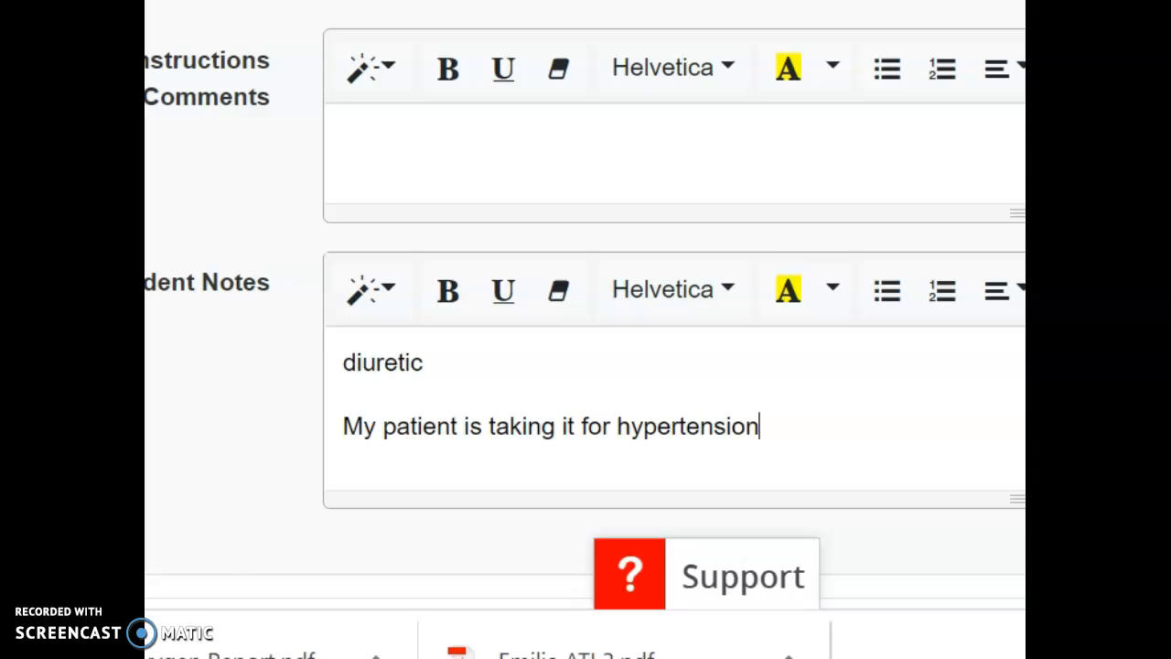
scroll(585, 299, down, 1)
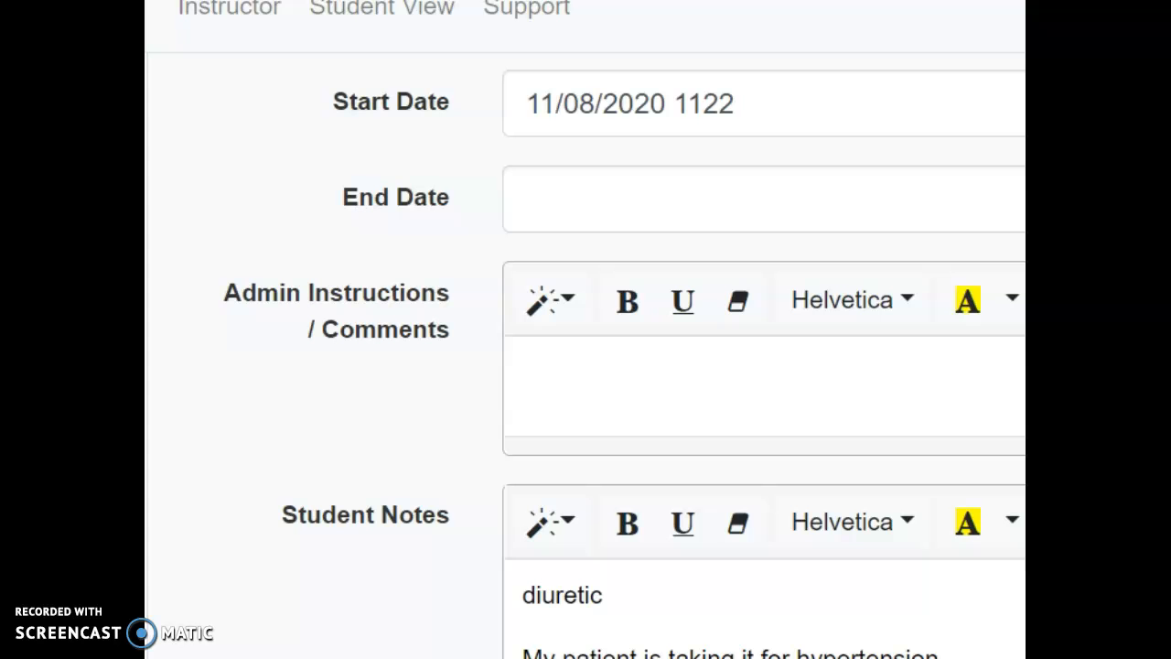
Step: Review and sign the edited furosemide order with its student notes, and check its entry in the orders list
scroll(585, 366, up, 8)
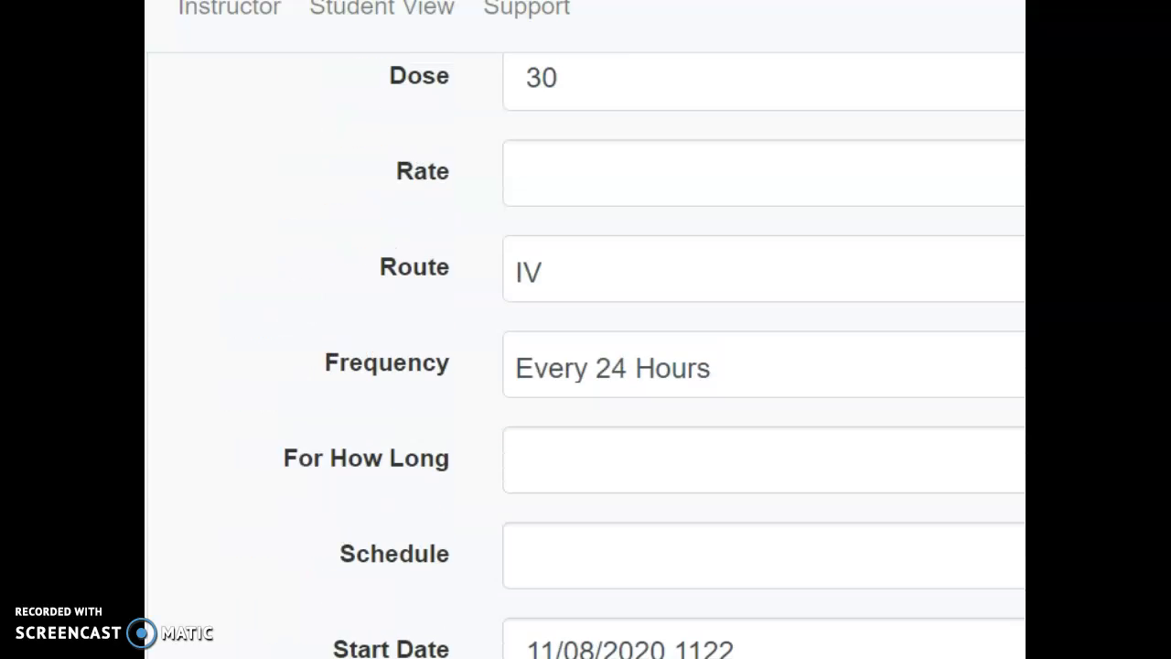
scroll(585, 366, up, 3)
scroll(585, 366, down, 12)
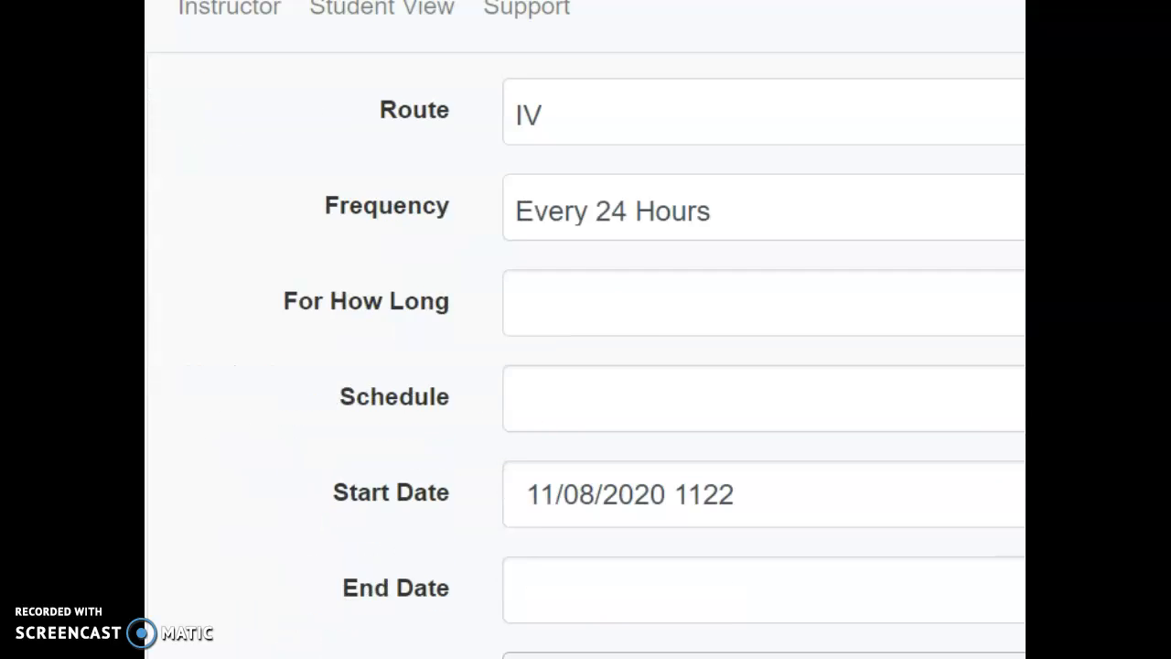
scroll(586, 366, up, 1)
scroll(586, 366, down, 1)
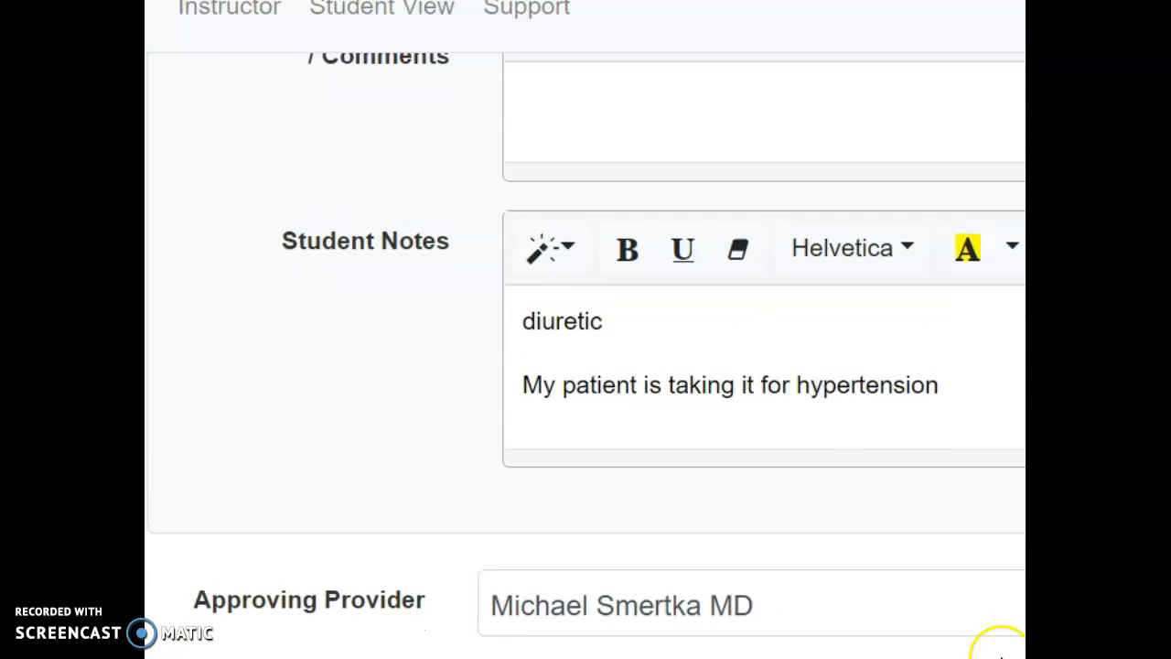
scroll(586, 366, down, 2)
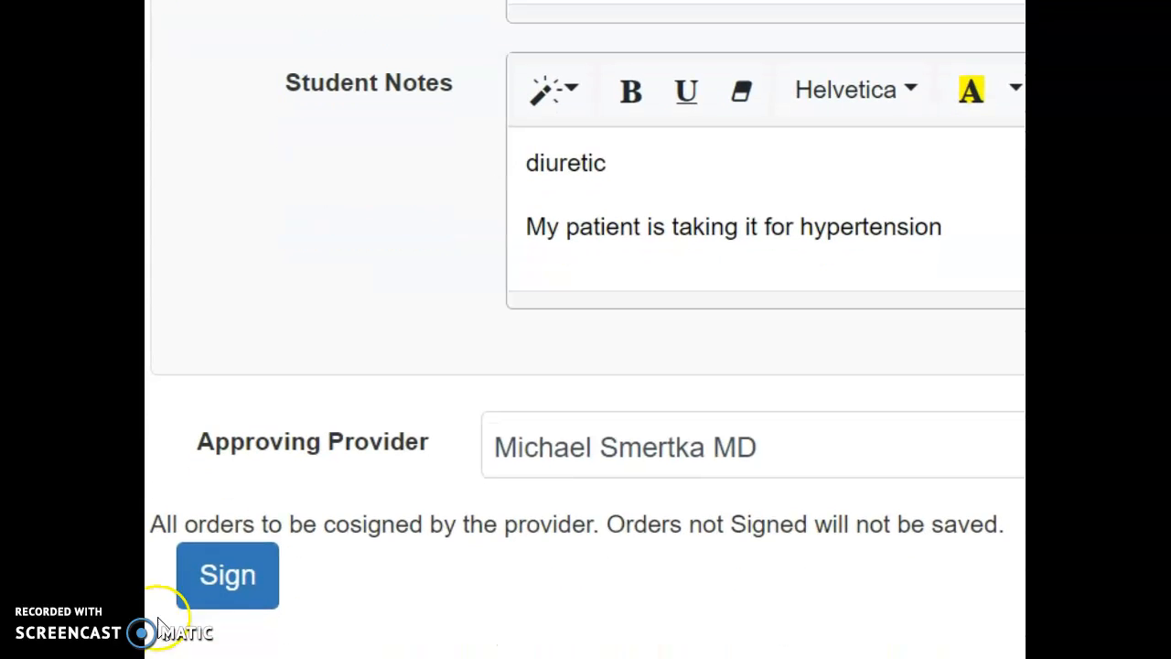
click(210, 576)
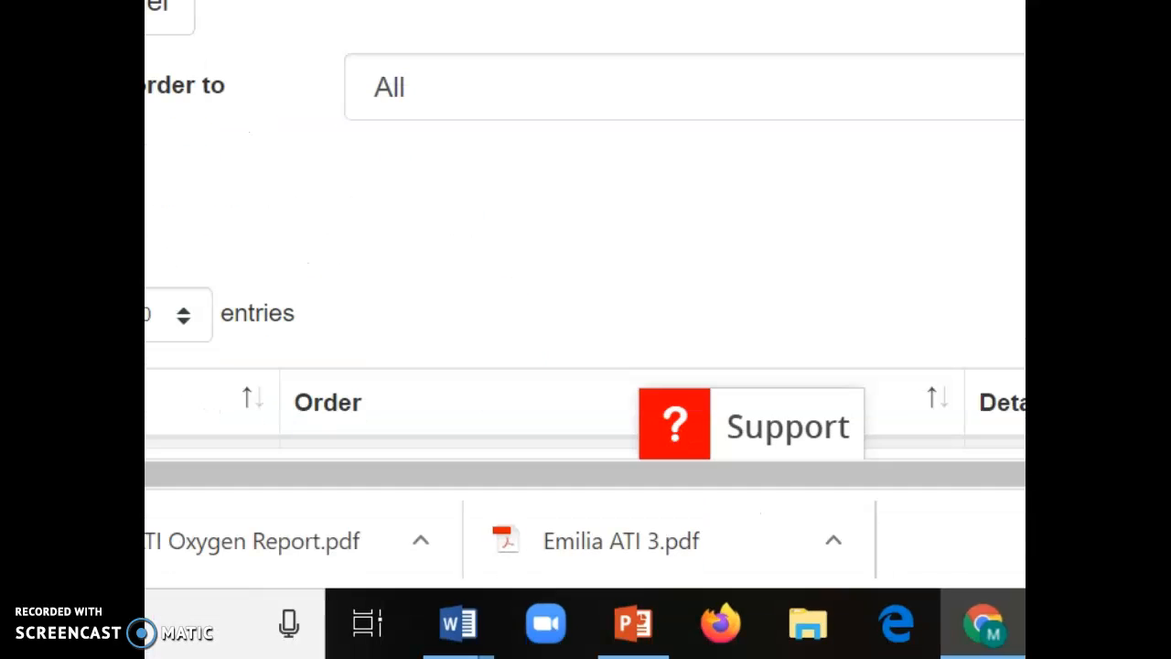
scroll(585, 229, down, 10)
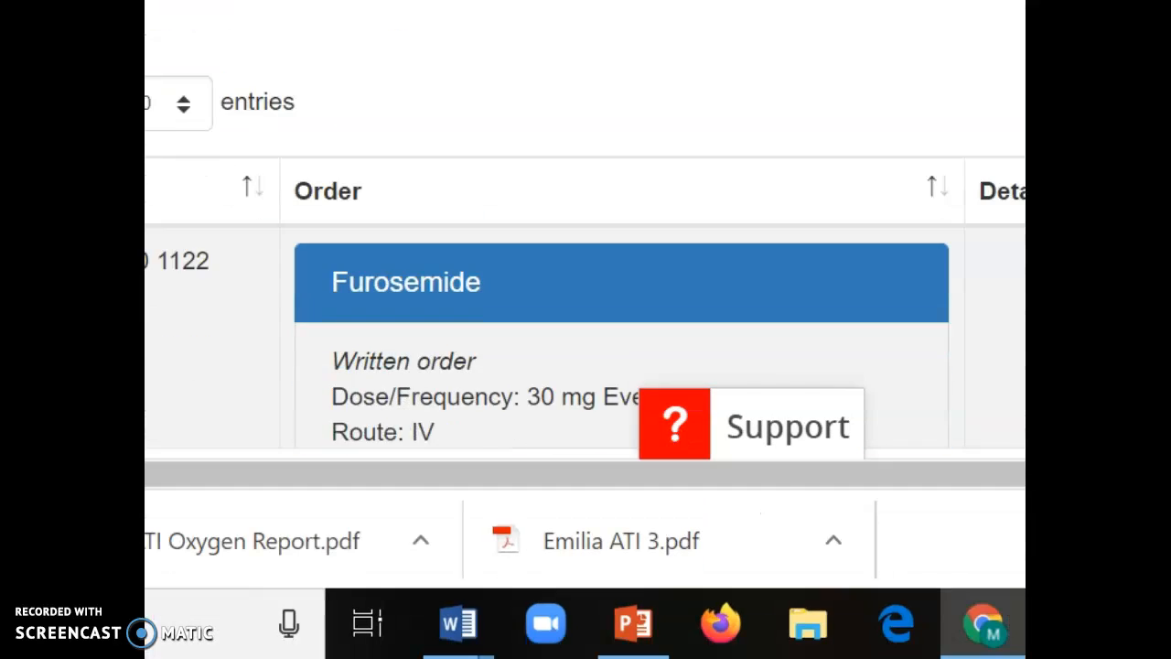